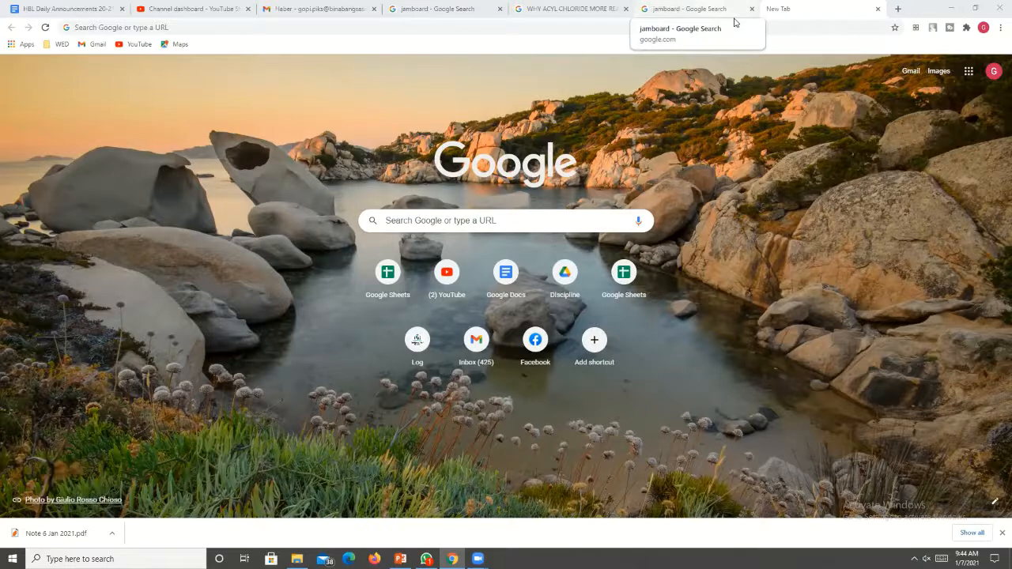
Search the web for "jamboard" in the new tab and open the Google Jamboard site.
click(733, 22)
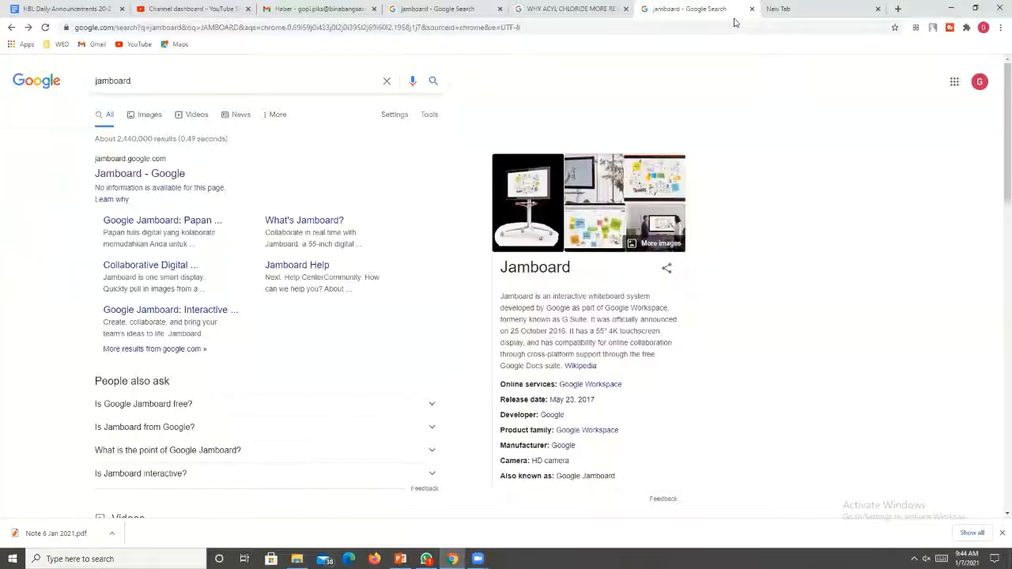
click(779, 15)
click(708, 24)
text(J)
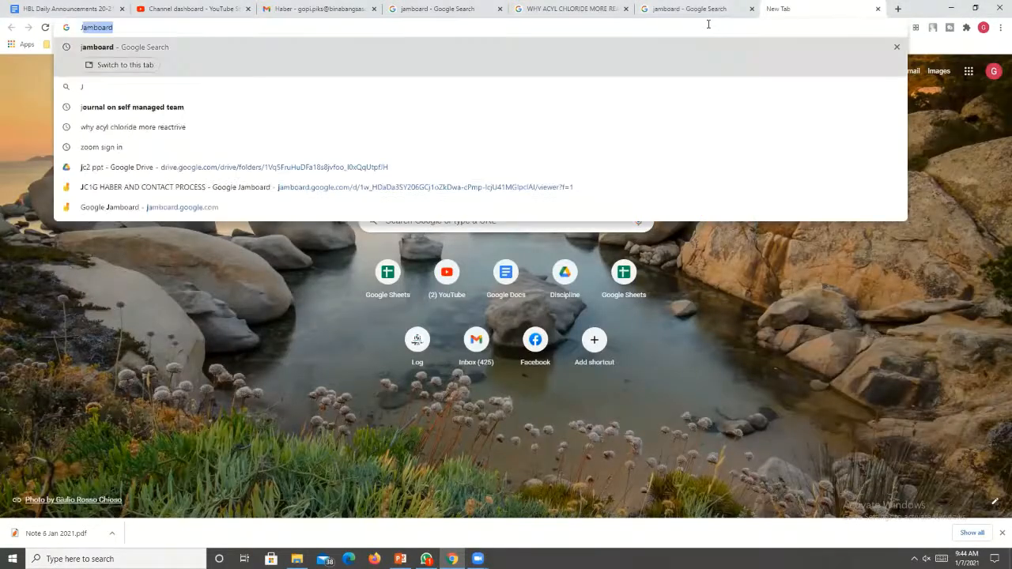
text(AMBOARD)
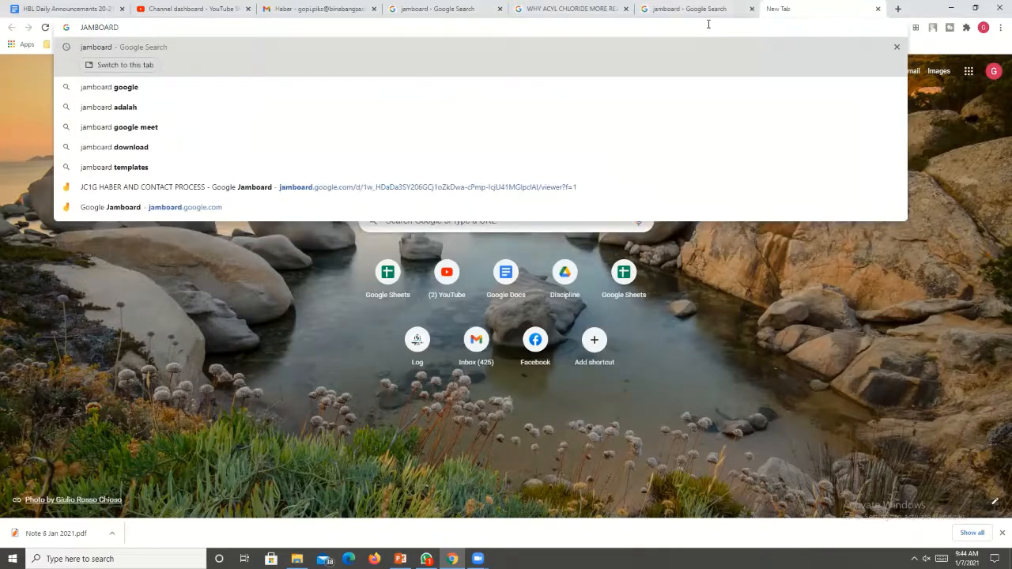
key(Return)
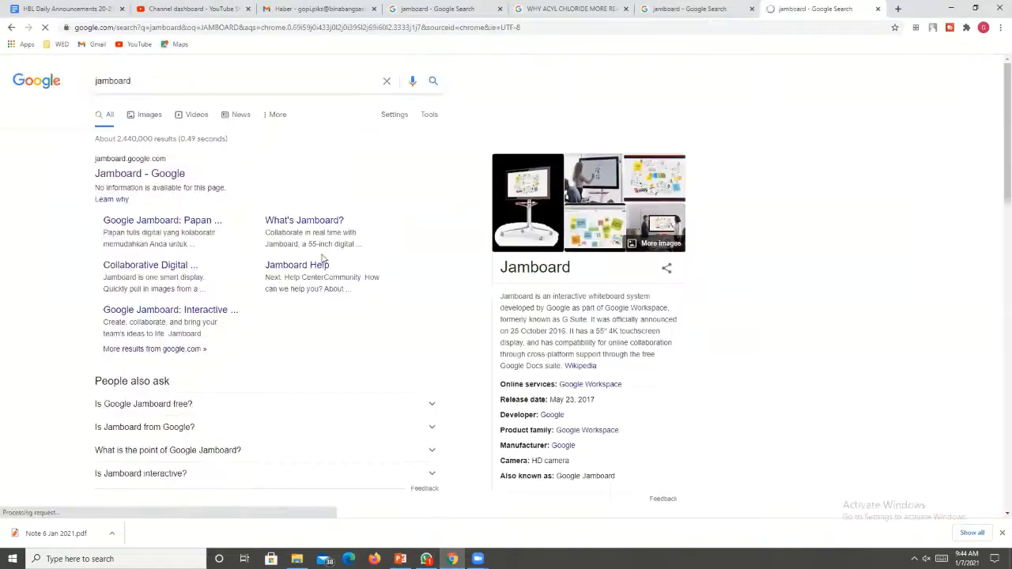
click(164, 176)
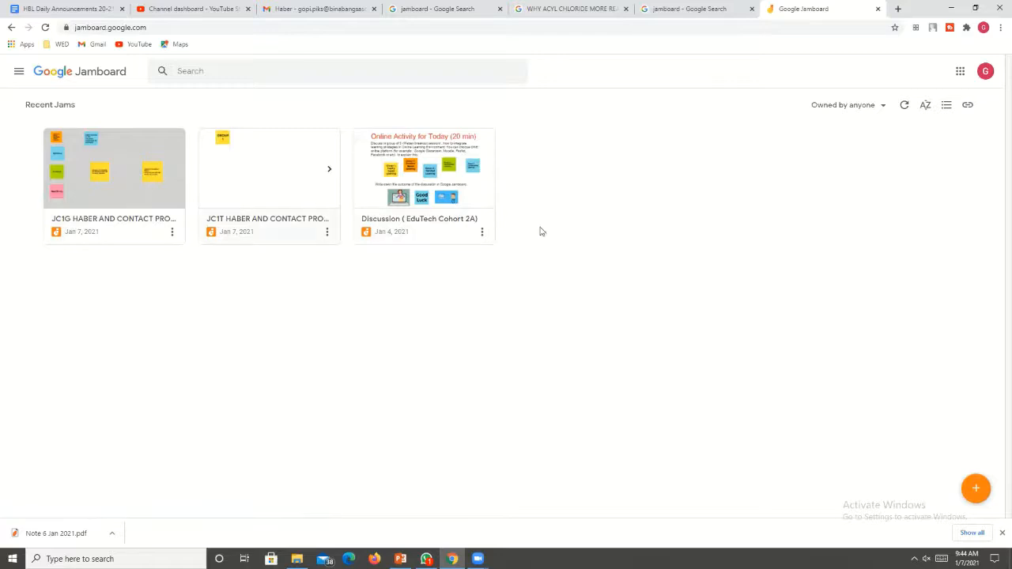
Open the JC1G HABER AND CONTACT PROCESS jam, look through its first five frames, and return to the list of jams.
click(117, 199)
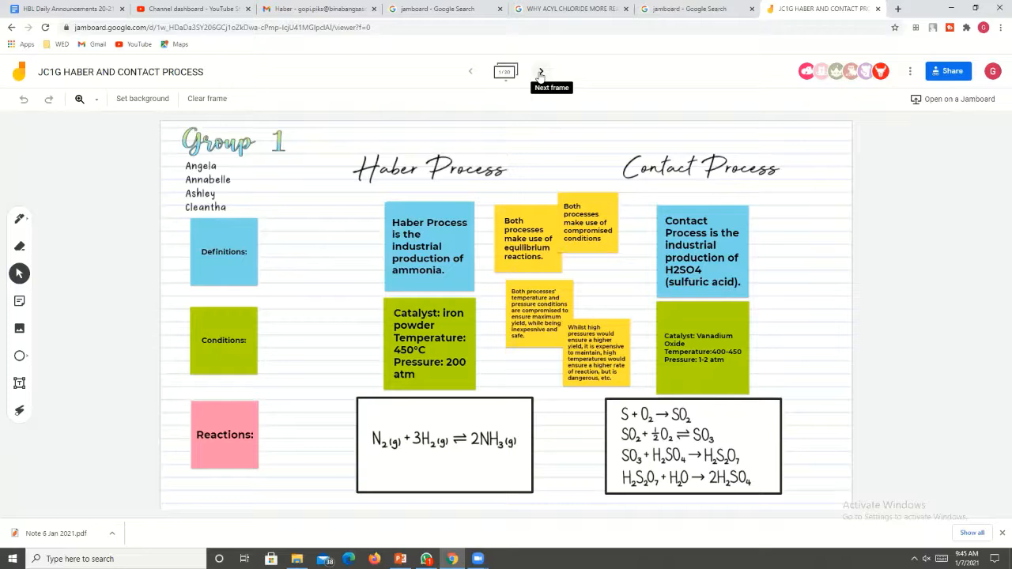
click(540, 73)
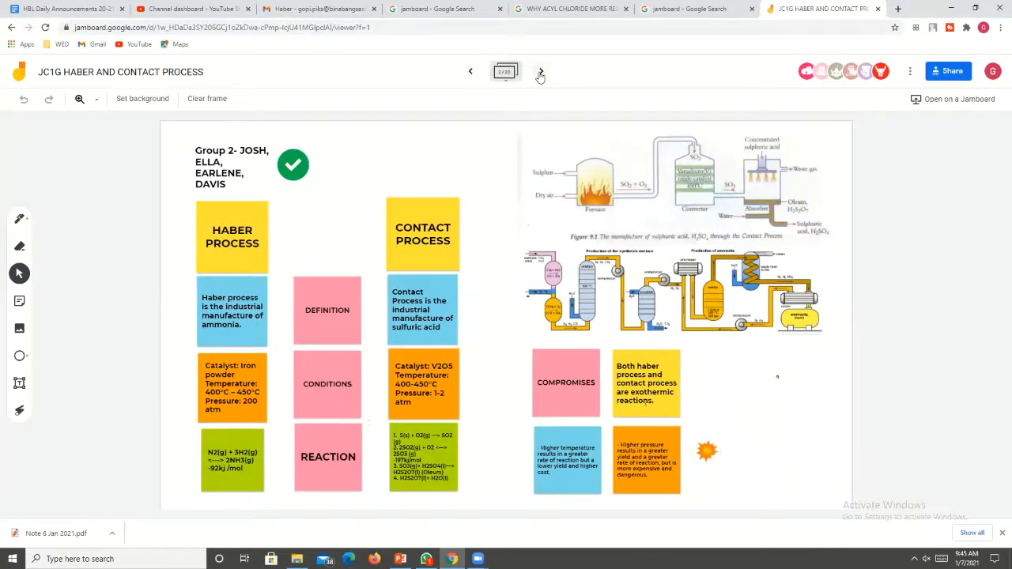
click(541, 72)
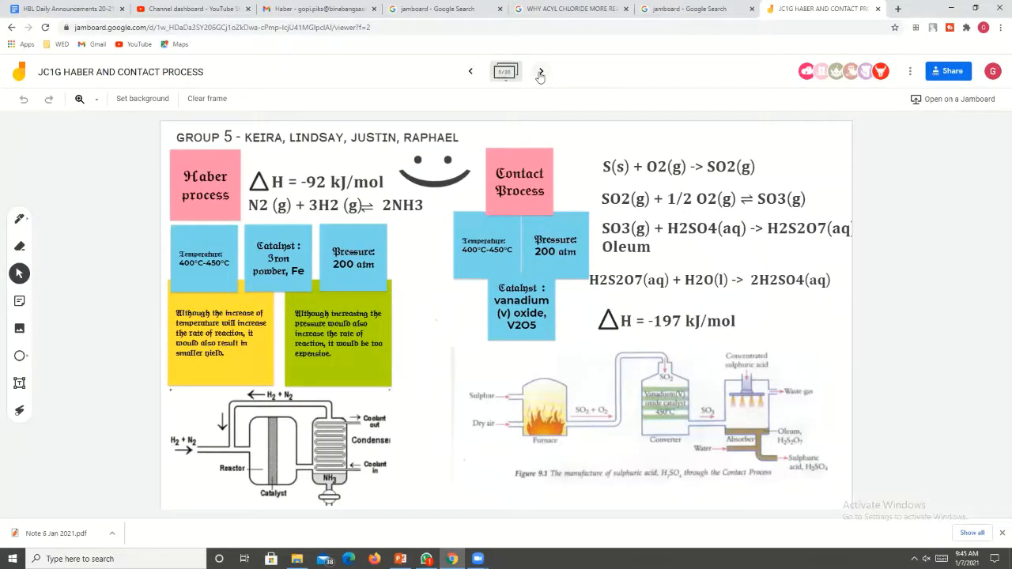
click(540, 73)
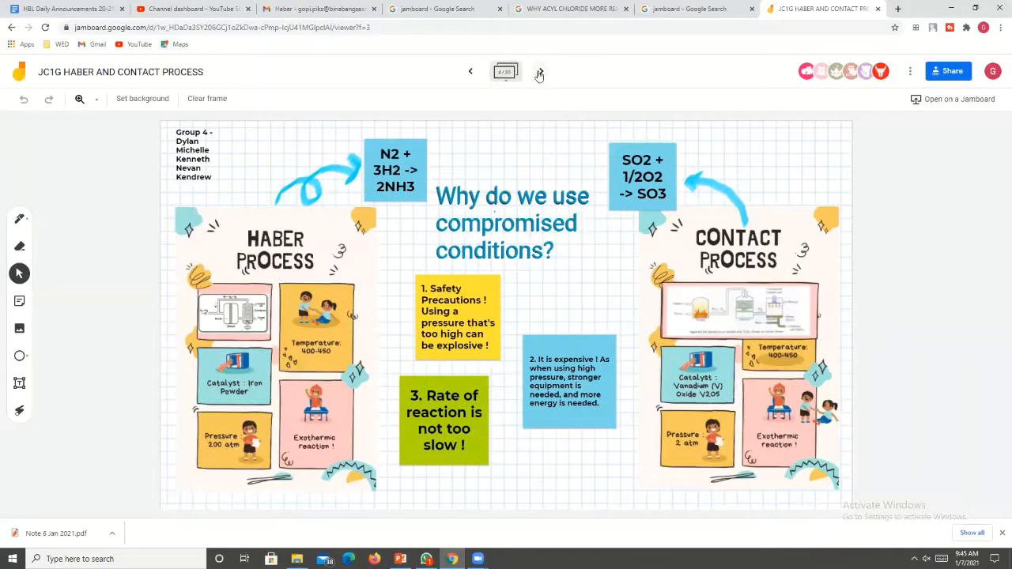
click(540, 74)
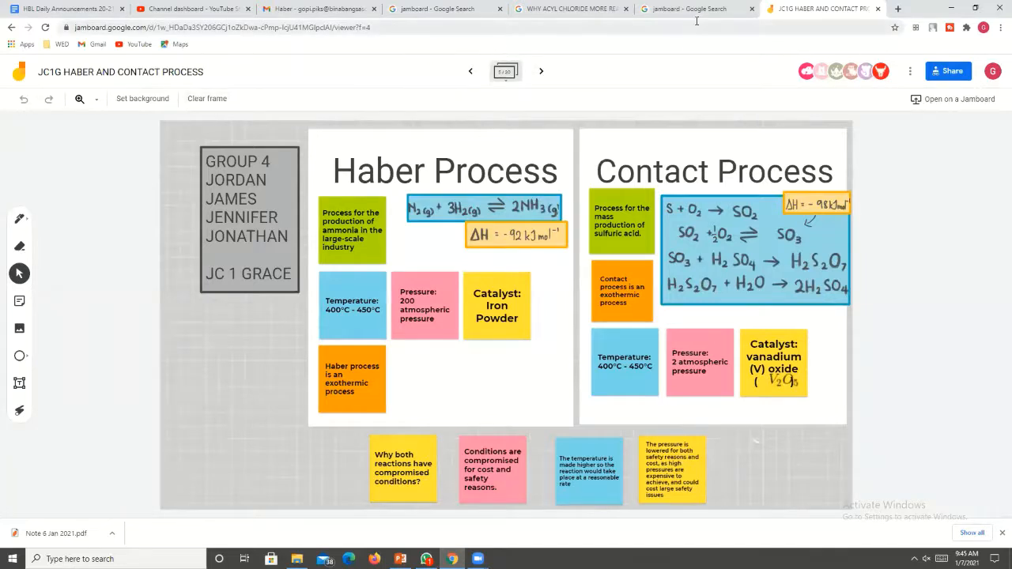
click(12, 29)
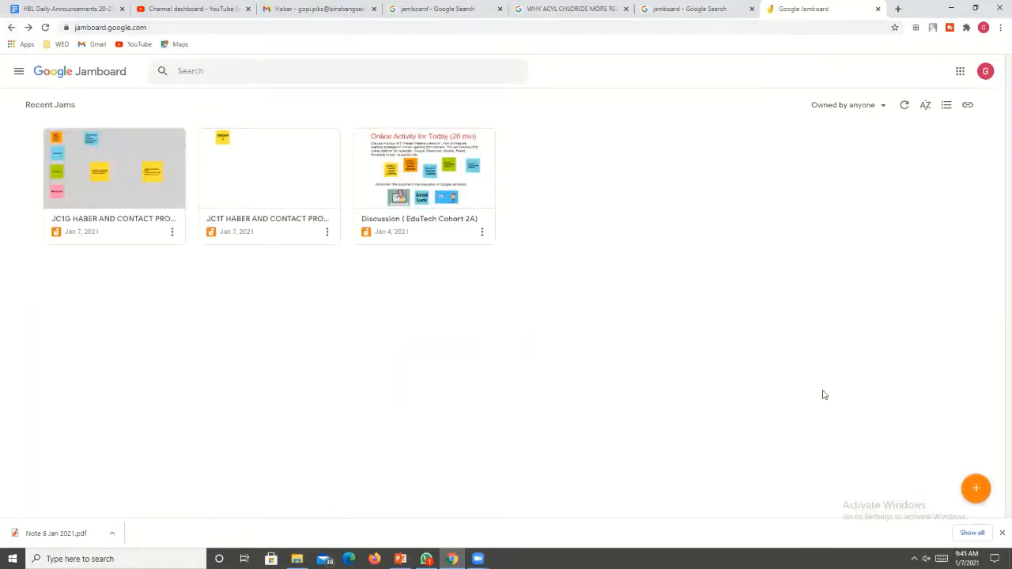
Create a new jam and name it "GROUP DISCUSSION".
click(977, 493)
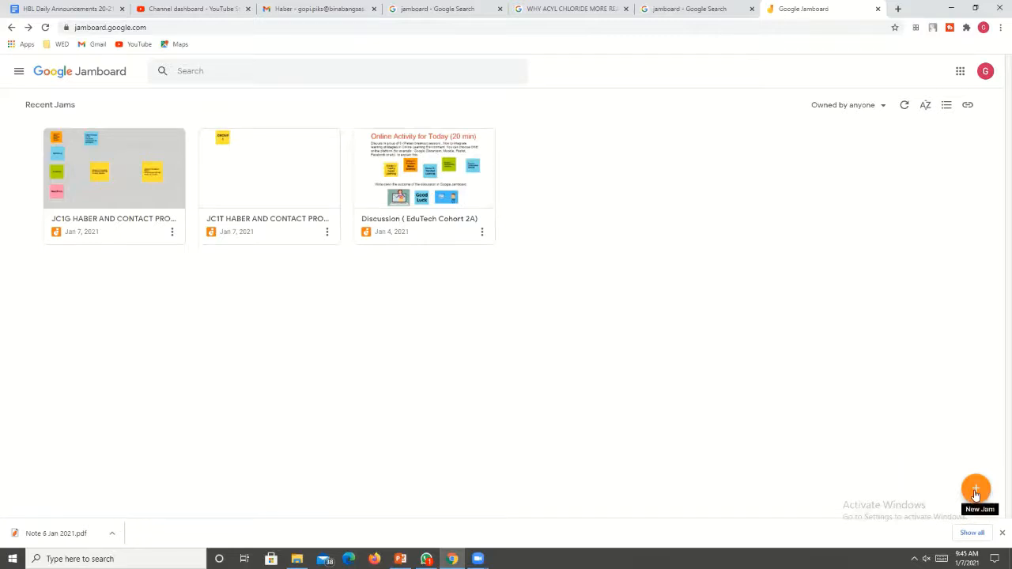
click(977, 493)
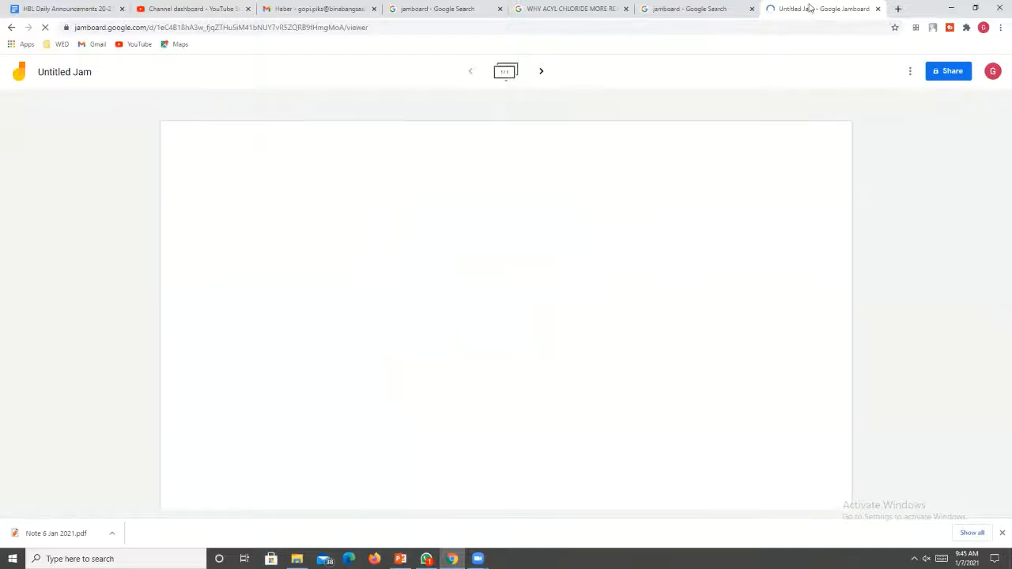
click(62, 73)
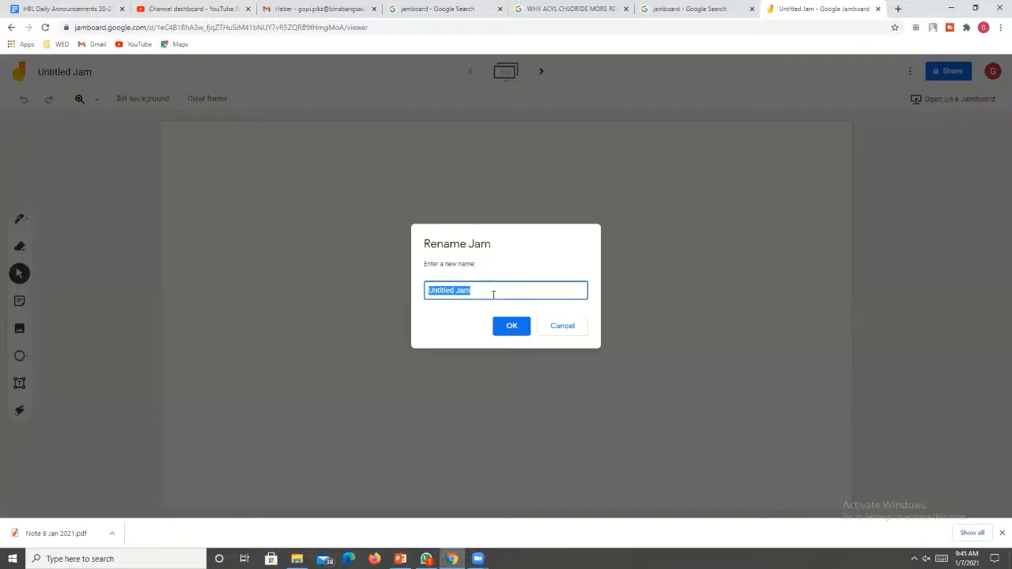
text(D)
text(GROUP DISCUSSION)
click(518, 326)
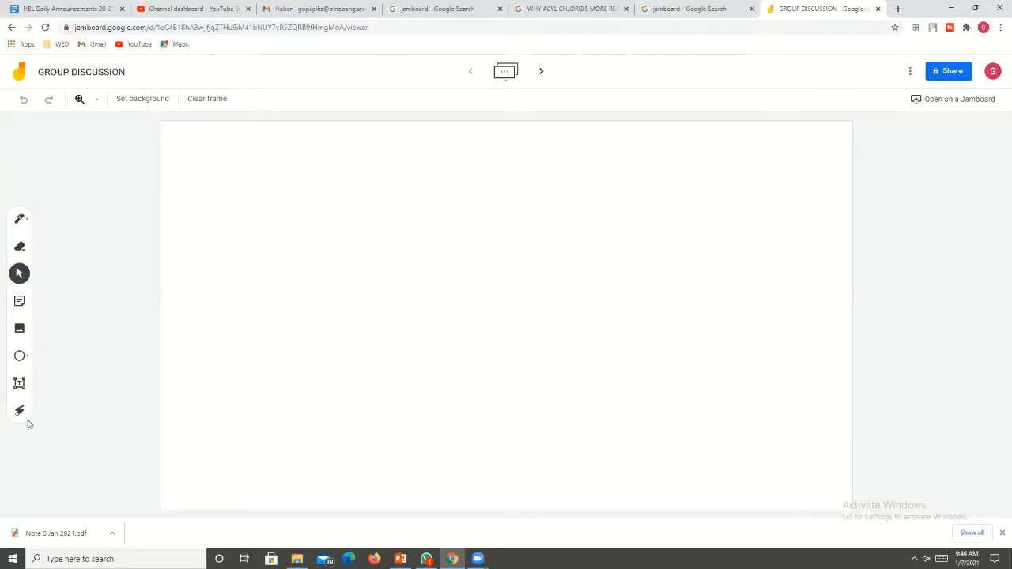
Add a yellow sticky note reading "GROUP 1" to the first frame.
click(19, 301)
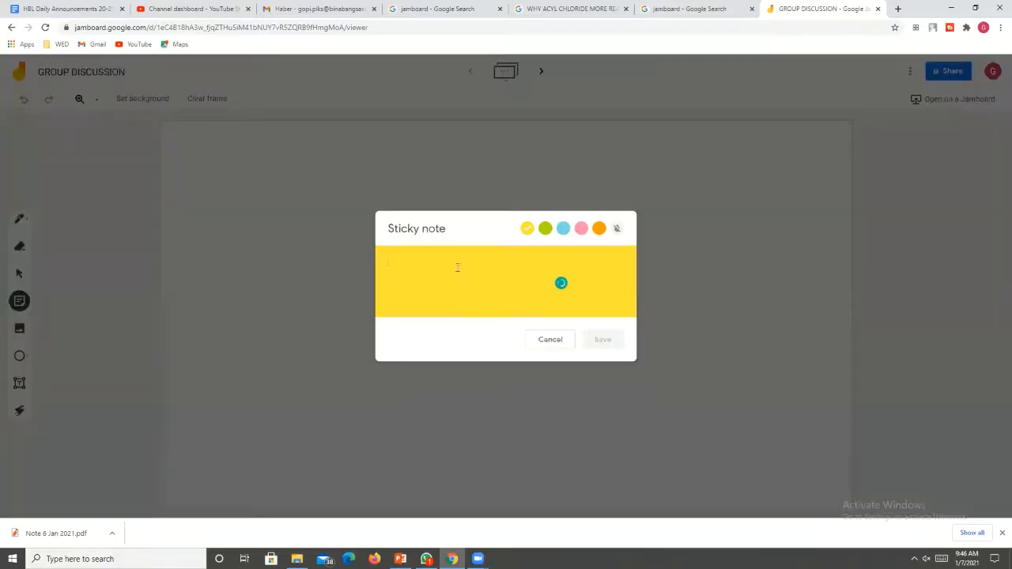
text(GROUP 1)
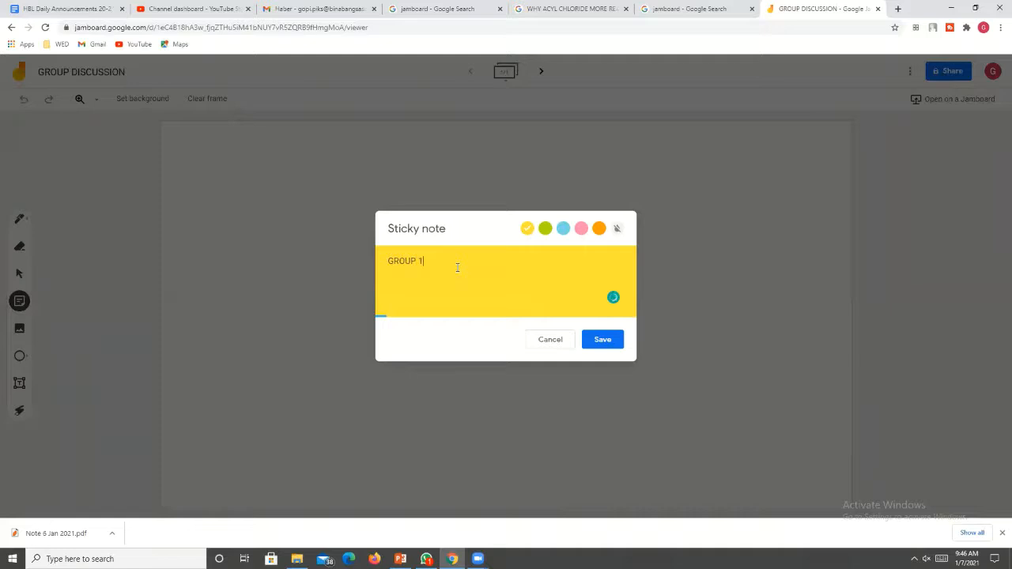
click(605, 341)
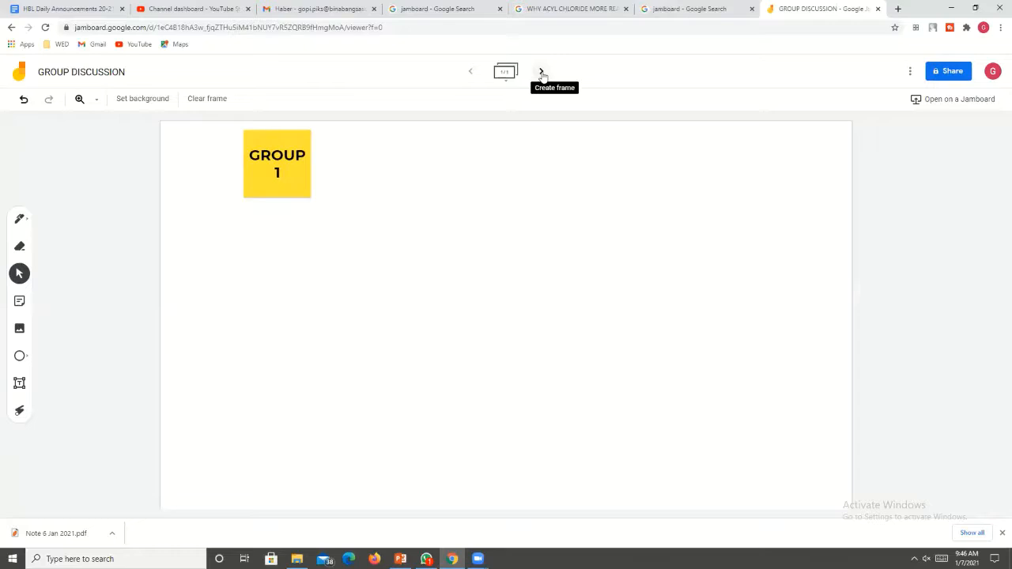
Create a second frame and add a yellow sticky note reading "GROUP 2" to it.
click(542, 72)
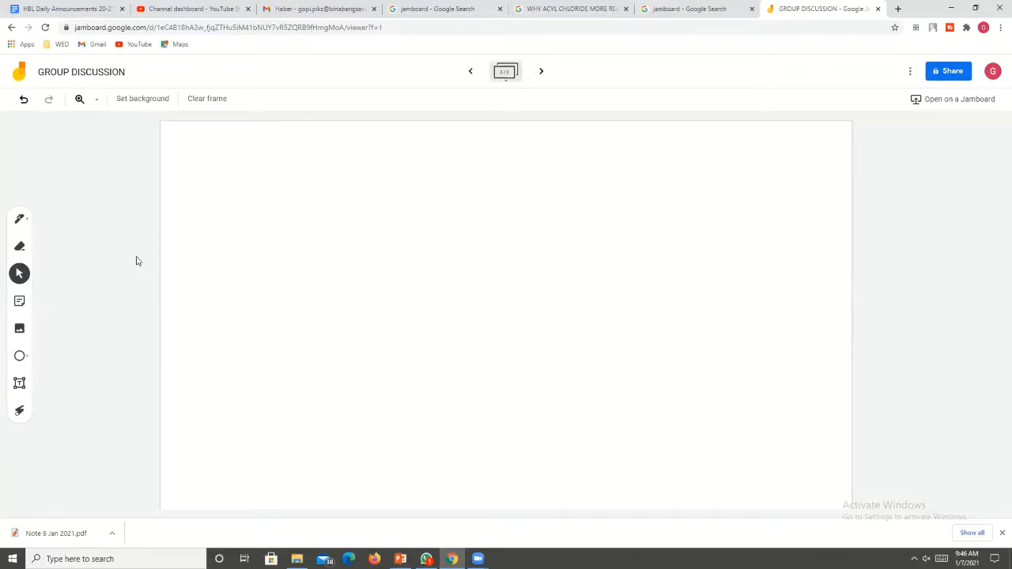
click(20, 303)
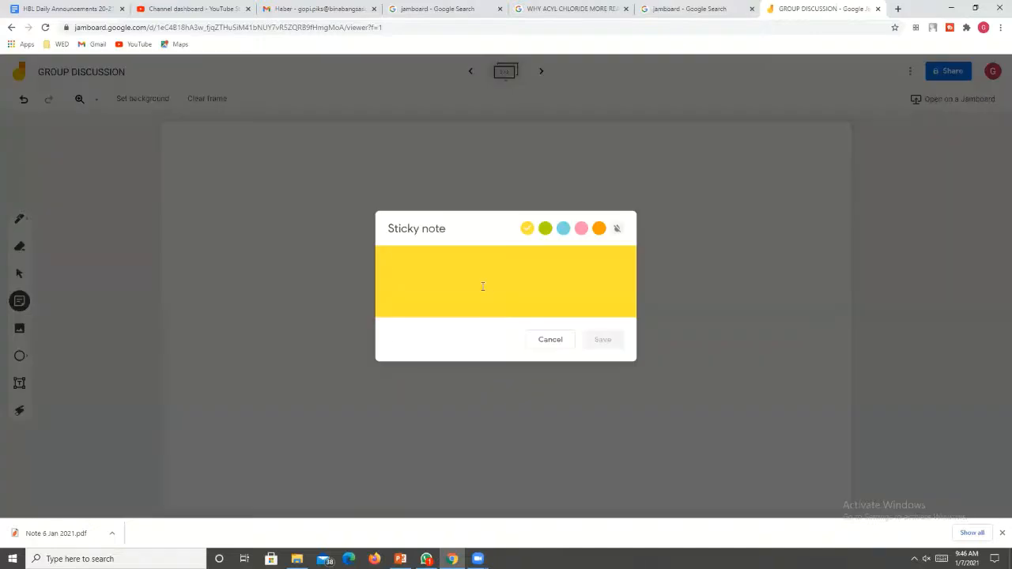
text(GROUP 2)
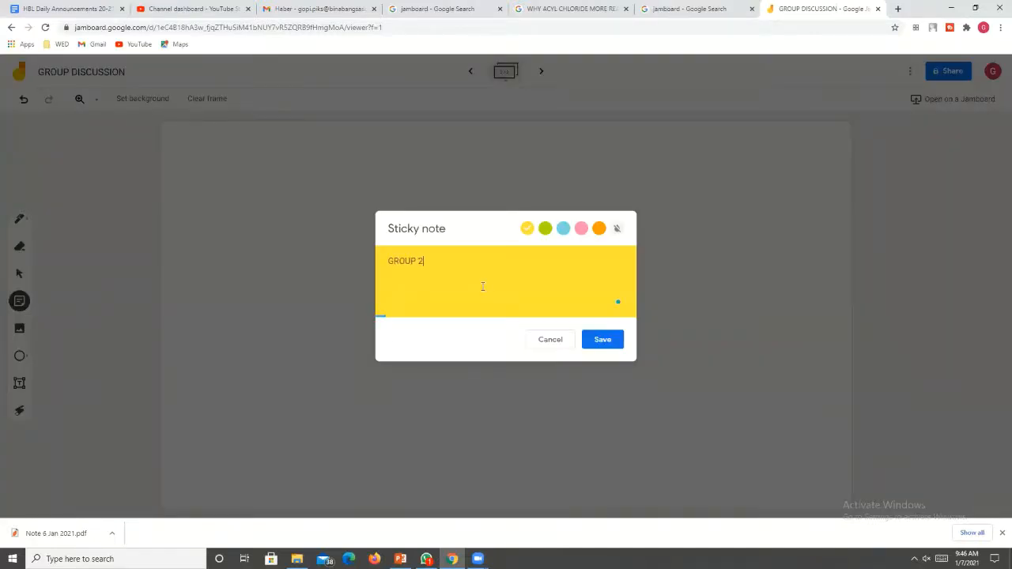
click(605, 341)
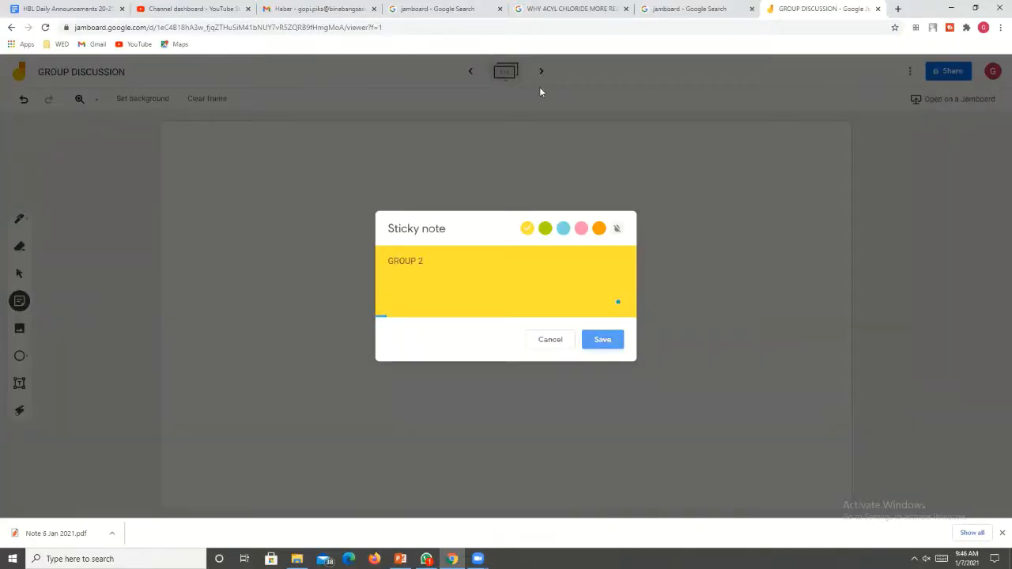
Create a third frame and add a yellow sticky note reading "GROUP 3" to it.
click(538, 70)
click(540, 71)
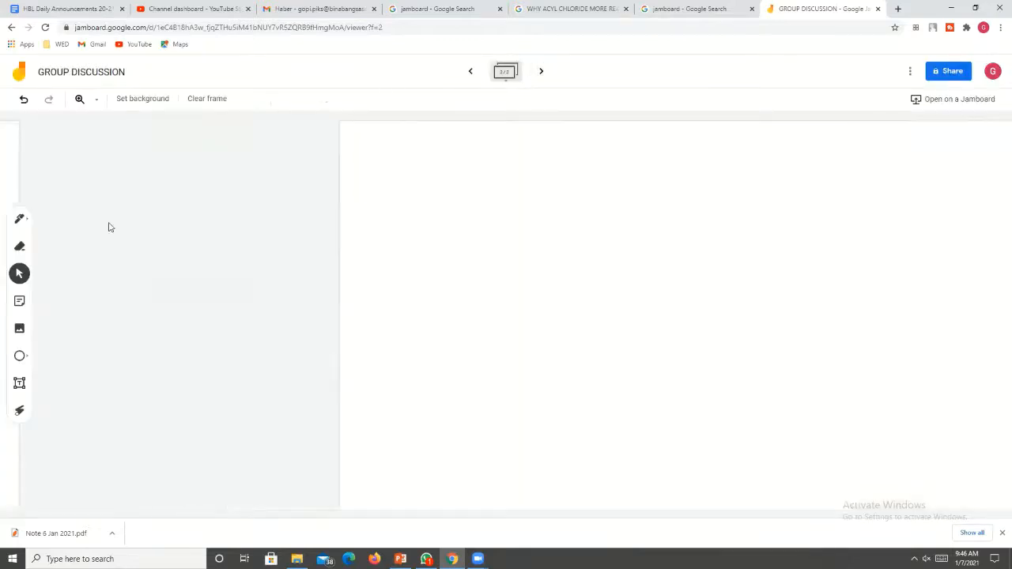
click(19, 301)
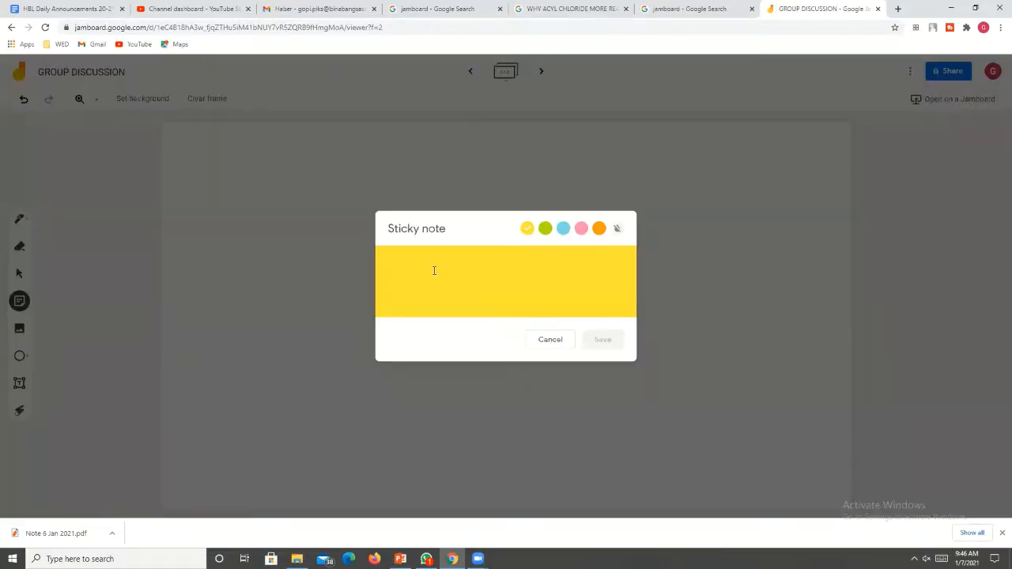
text(GROUP 3)
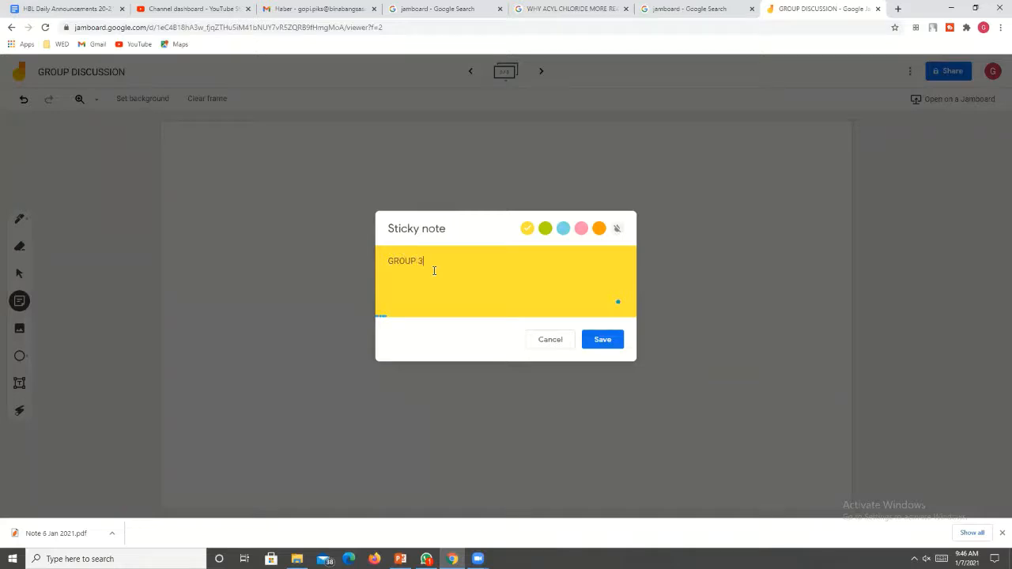
click(593, 348)
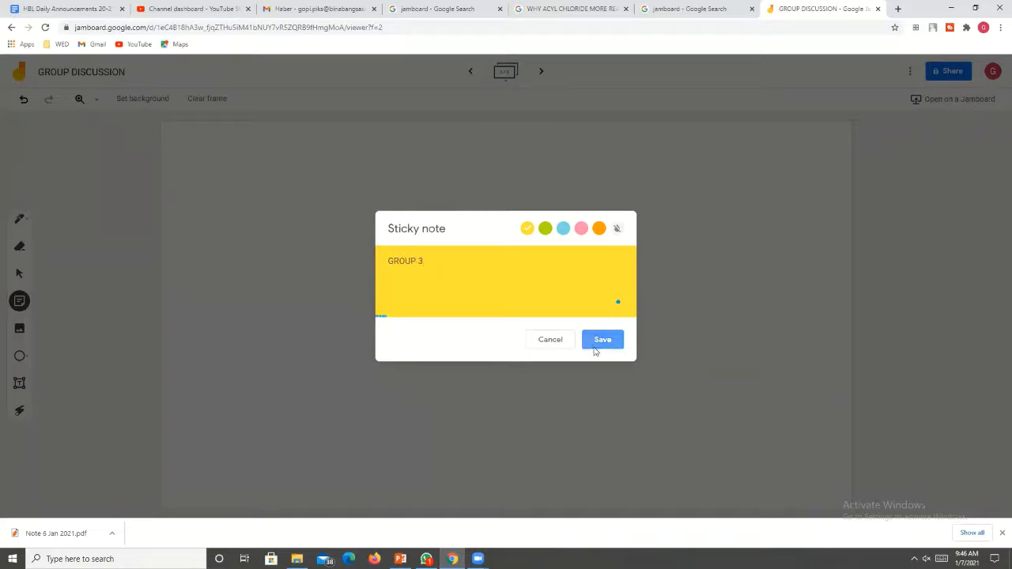
click(396, 403)
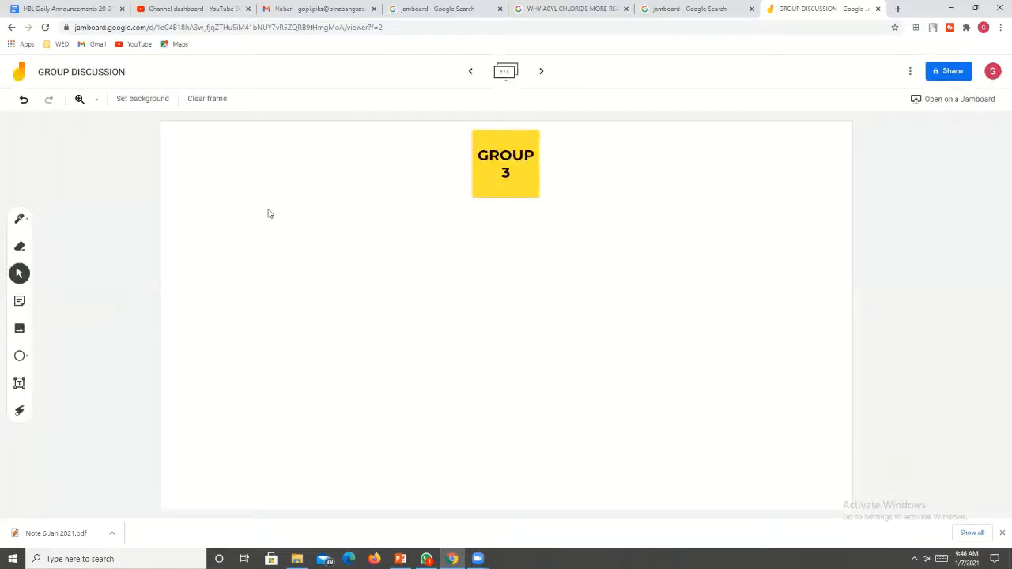
Return to the first frame and set the jam's link sharing to Anyone with the link, with the Editor role.
click(472, 72)
click(472, 72)
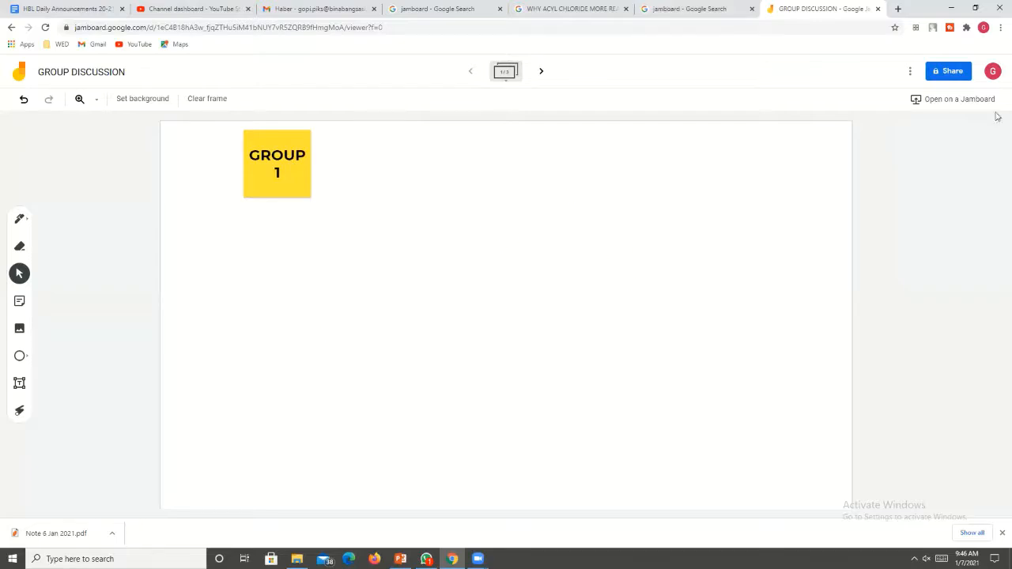
click(952, 72)
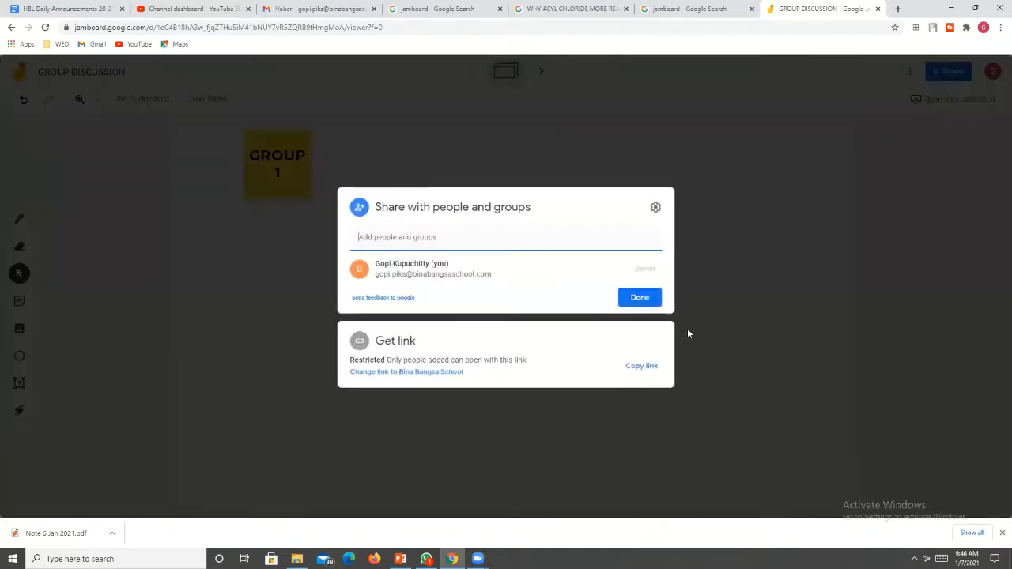
click(396, 370)
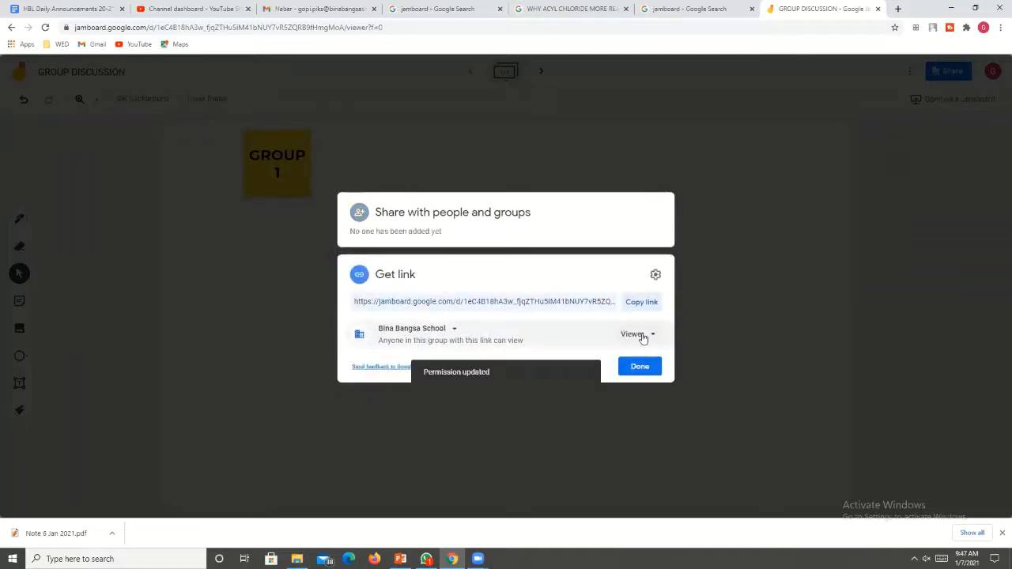
click(639, 336)
click(642, 388)
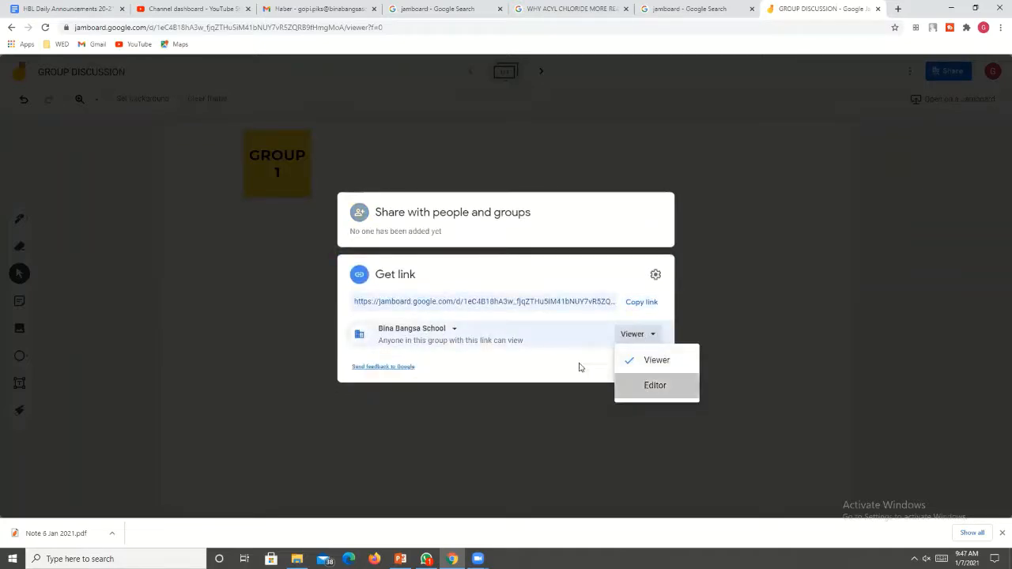
click(449, 331)
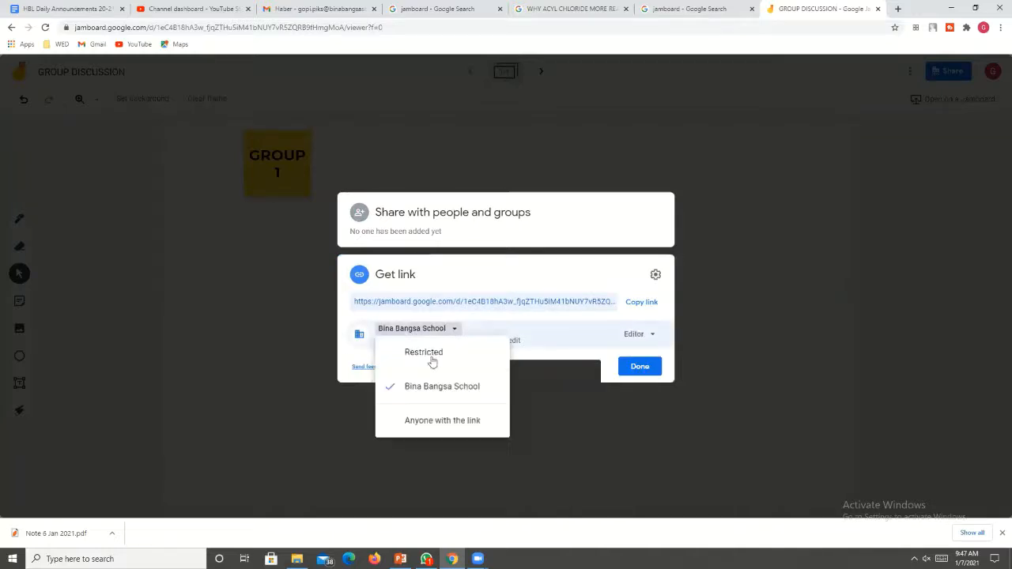
click(427, 421)
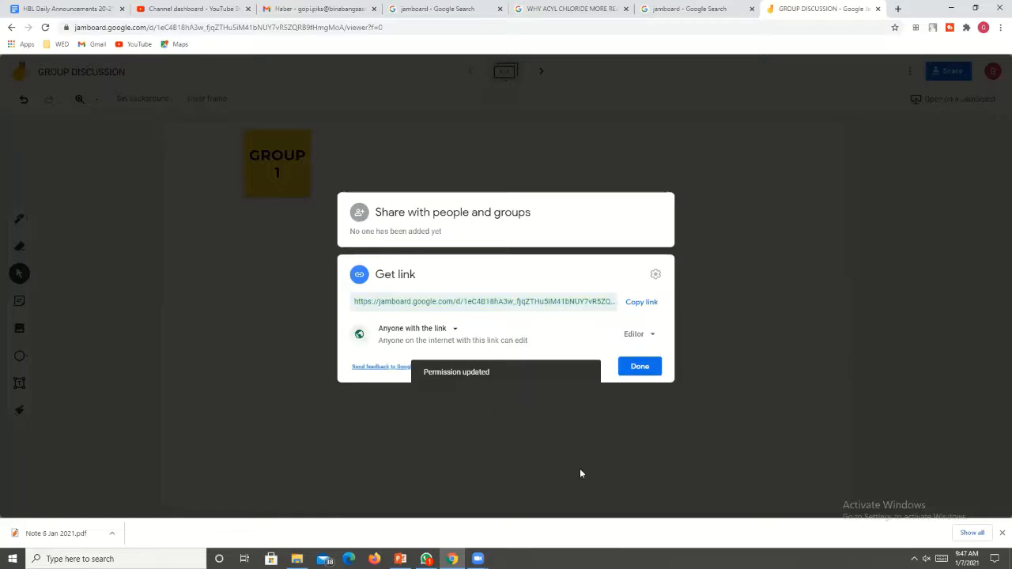
click(639, 366)
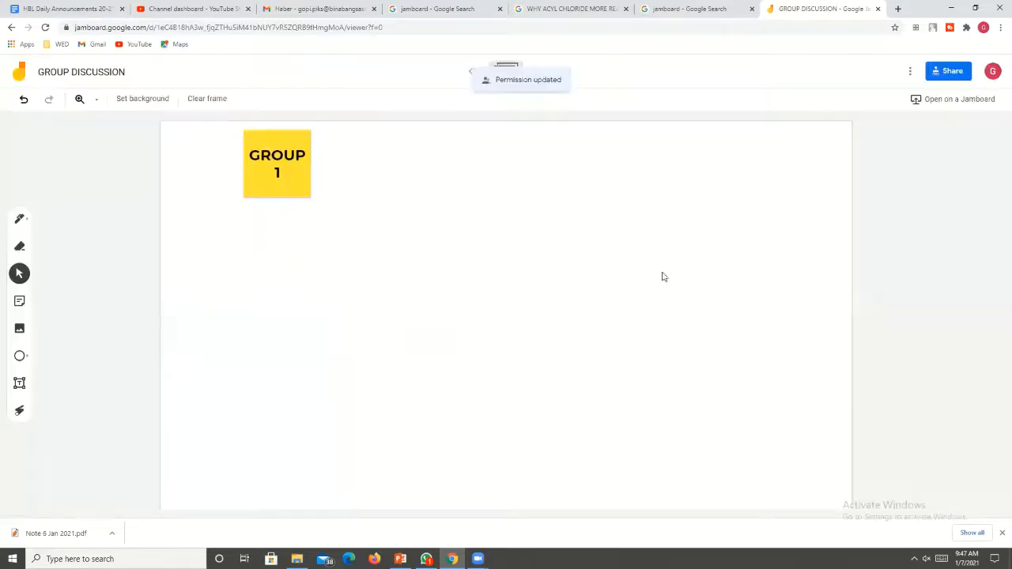
Copy the jam's share link and open the shared jam in a new browser tab.
click(948, 72)
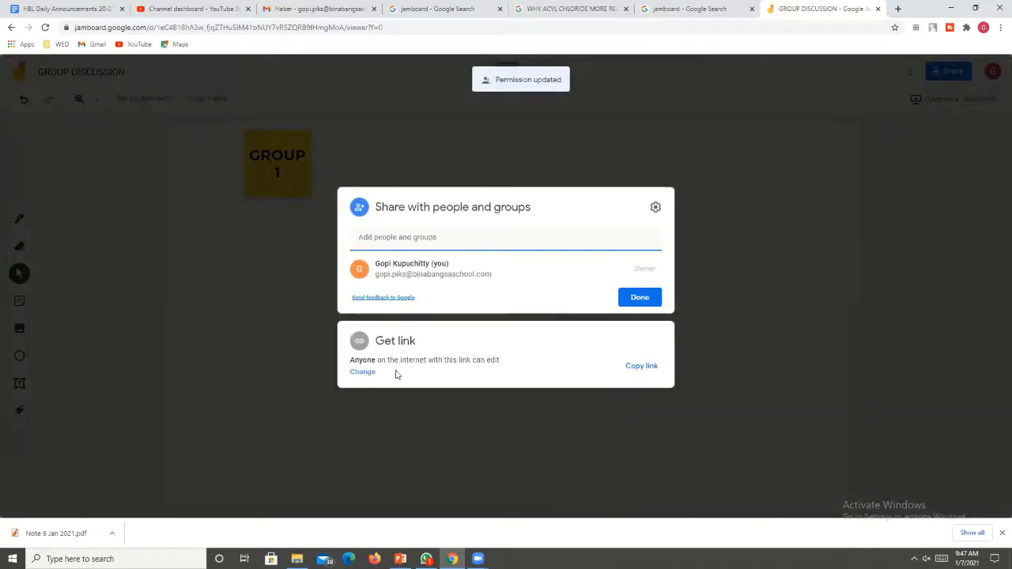
click(640, 369)
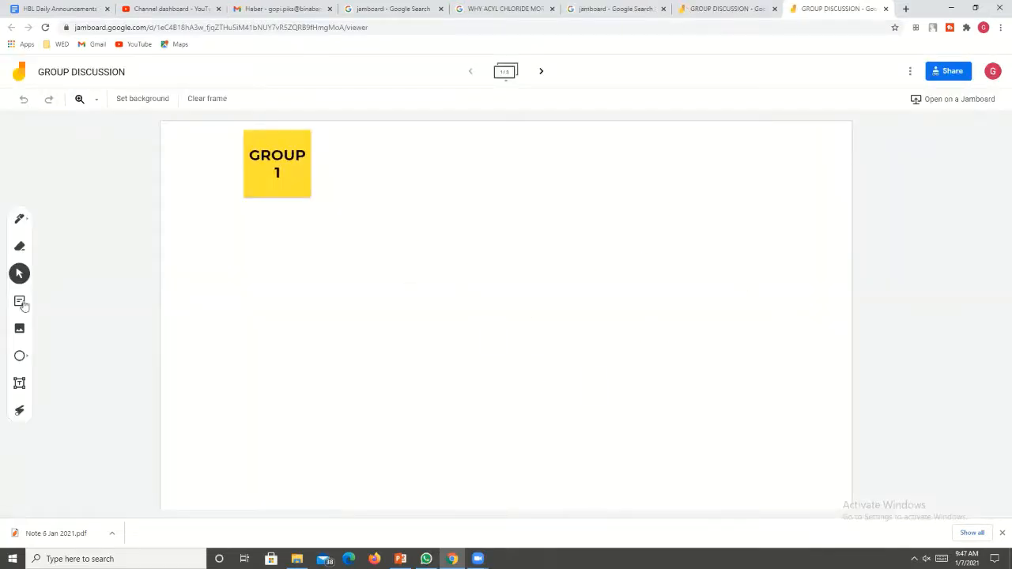
Add a yellow sticky note reading "I LEARNT ABOUT" to the first frame and place it below and left of the "GROUP 1" note.
click(19, 307)
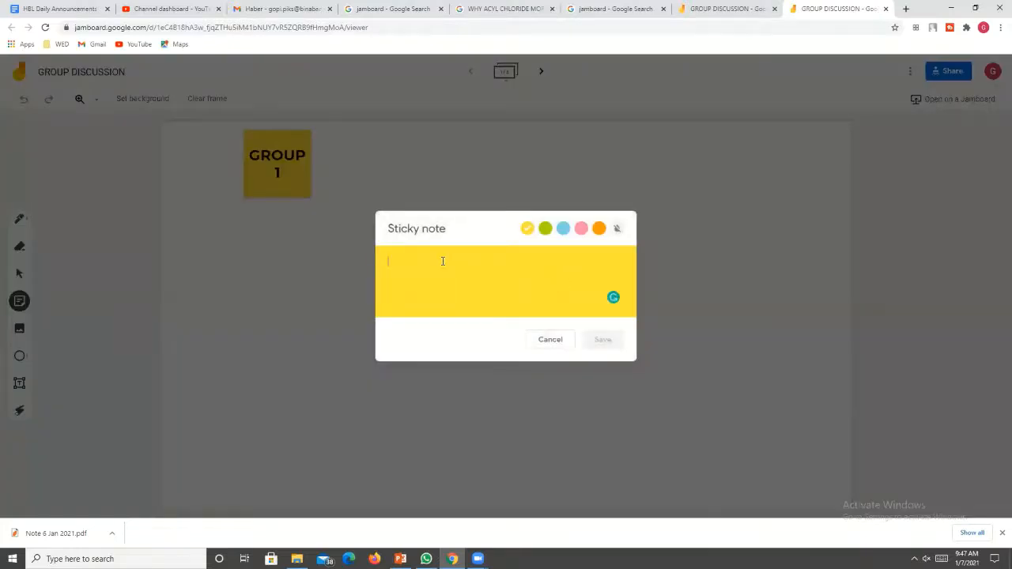
text(I LEARBNT)
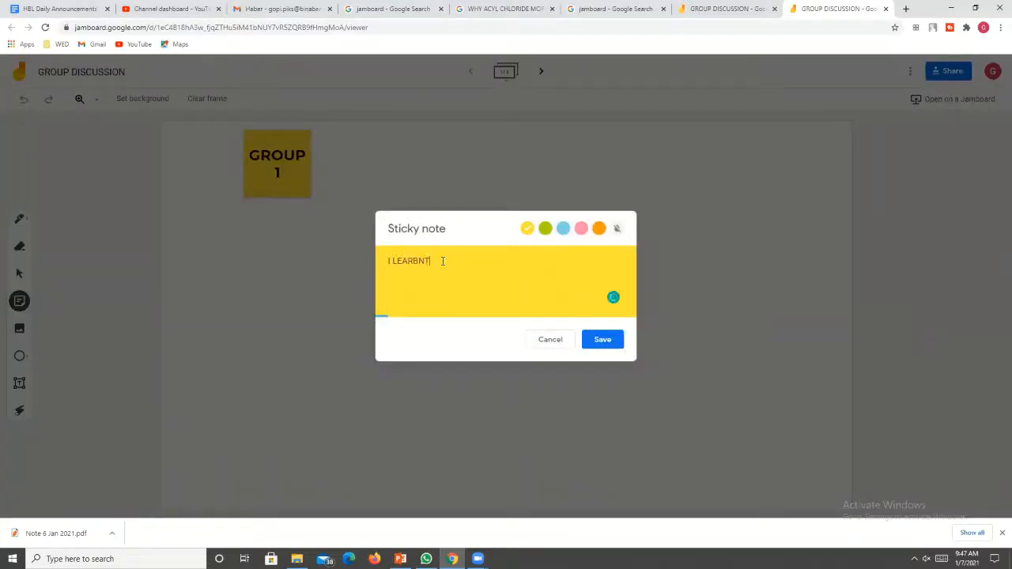
key(BackSpace)
key(BackSpace)
text(NT ABOU)
click(597, 342)
click(267, 169)
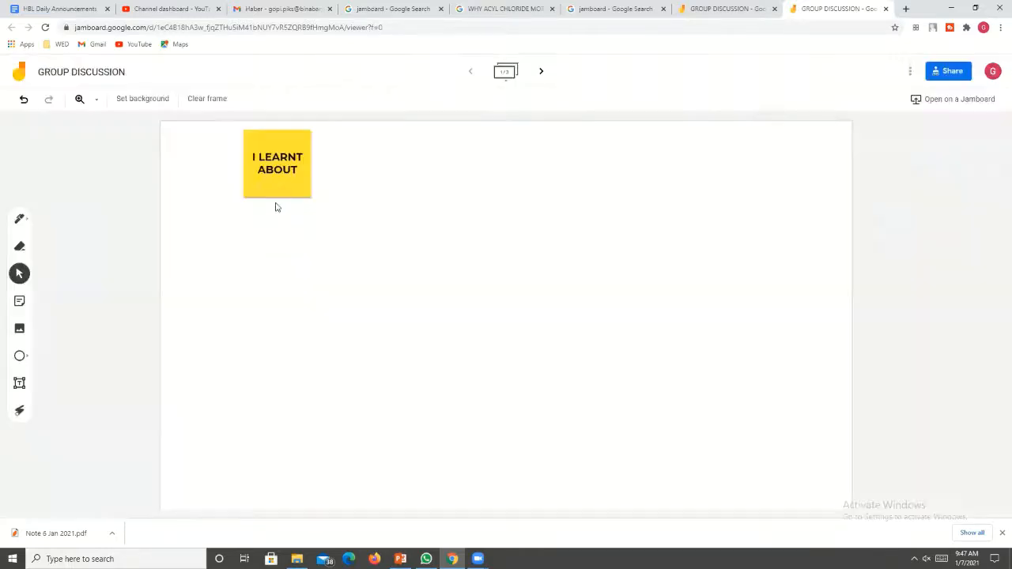
drag(277, 184, 204, 259)
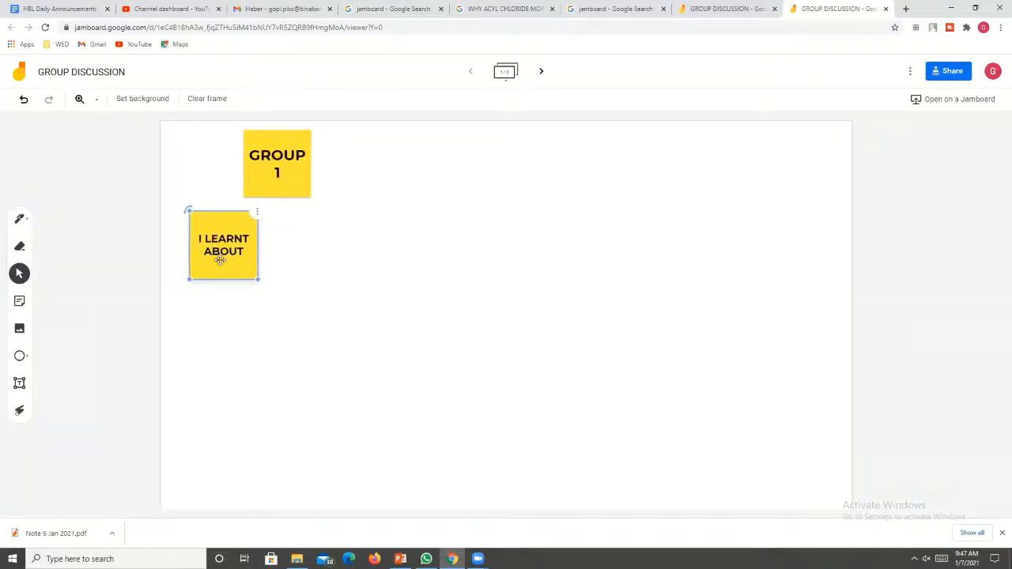
click(490, 266)
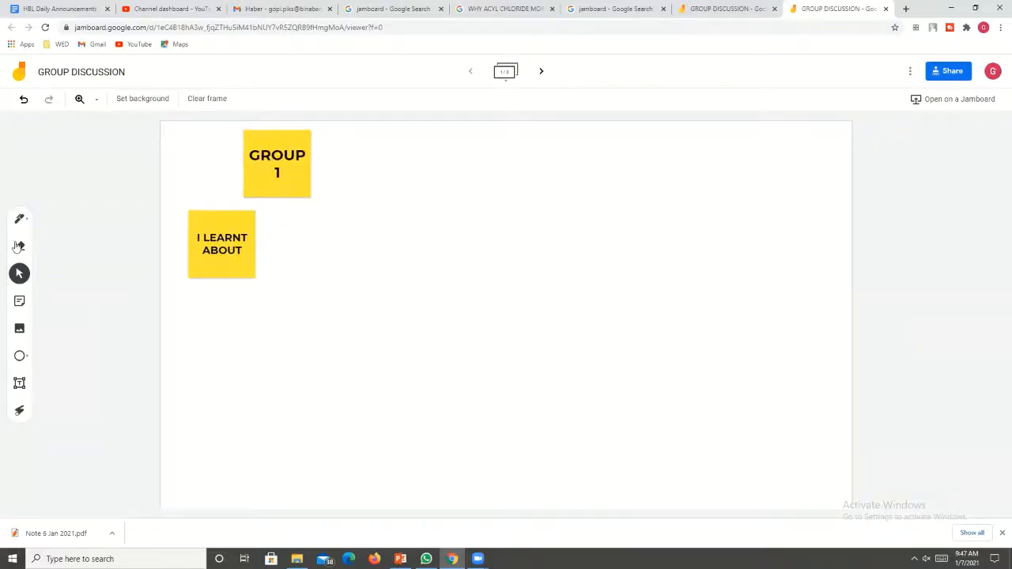
Draw a freehand black zigzag line with the pen to the right of the "I LEARNT ABOUT" note.
click(19, 219)
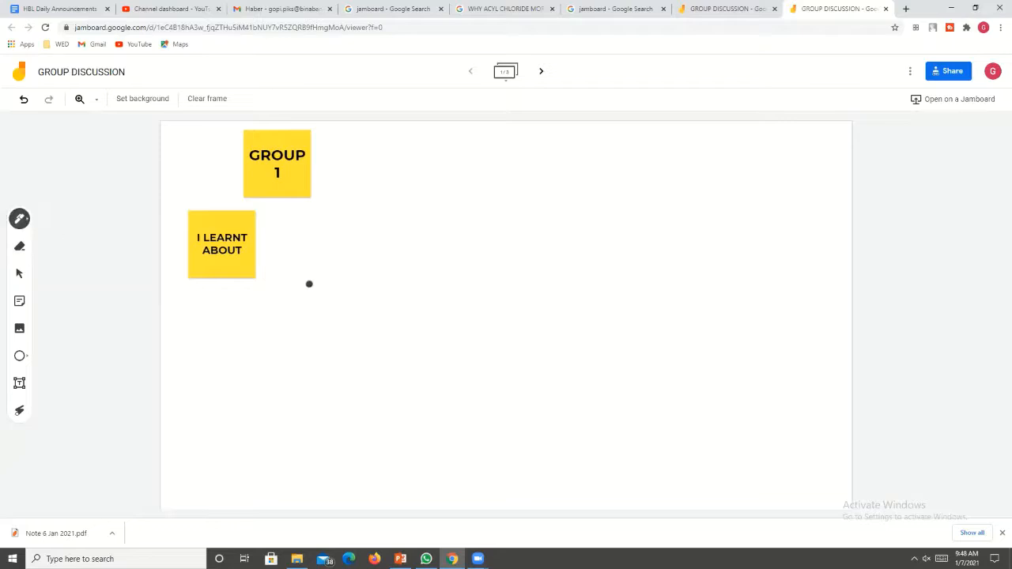
drag(325, 266, 460, 342)
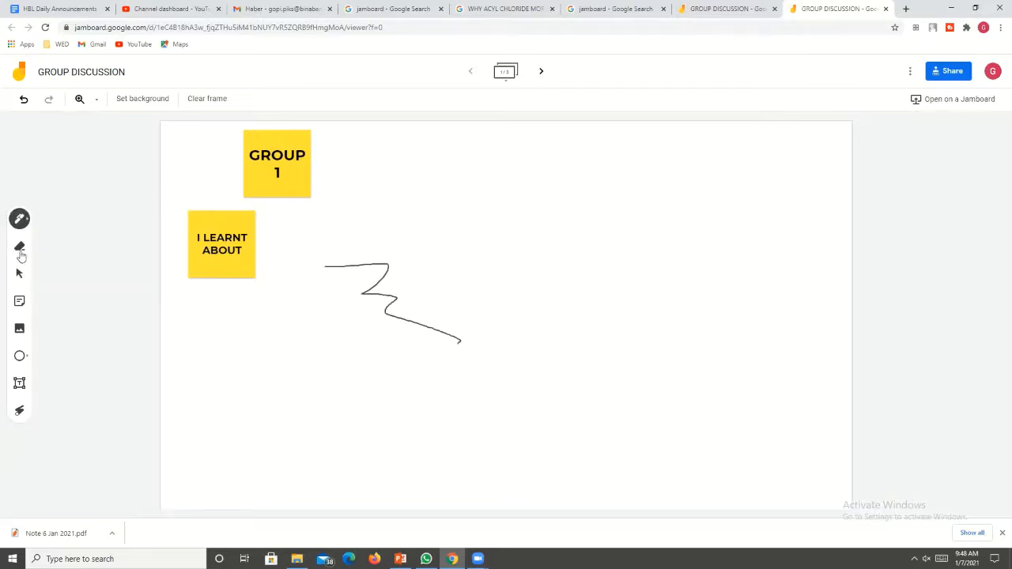
Insert the first Google image result for "CHEMISTRY" and place it to the right of the "GROUP 1" note.
click(20, 328)
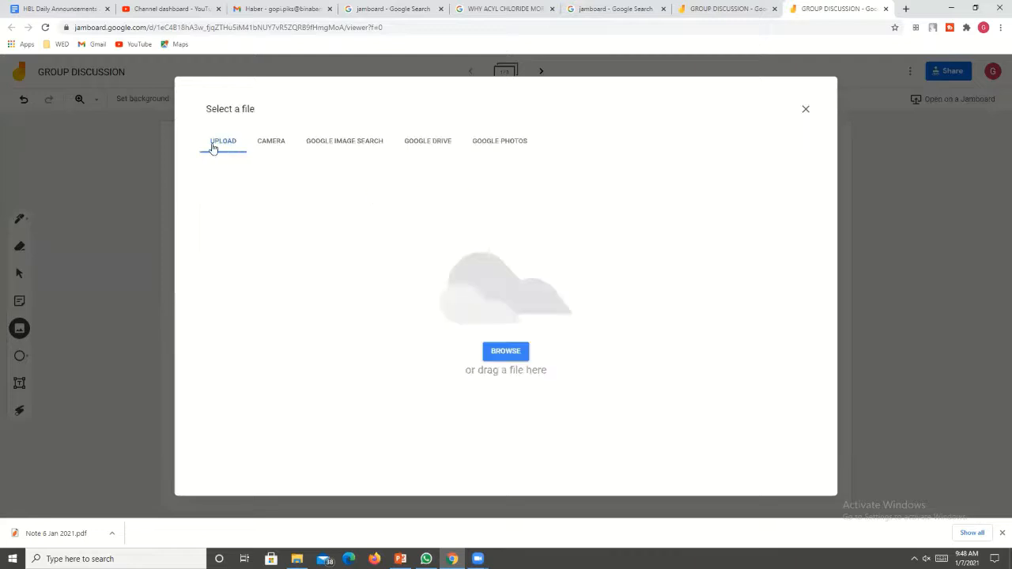
click(357, 141)
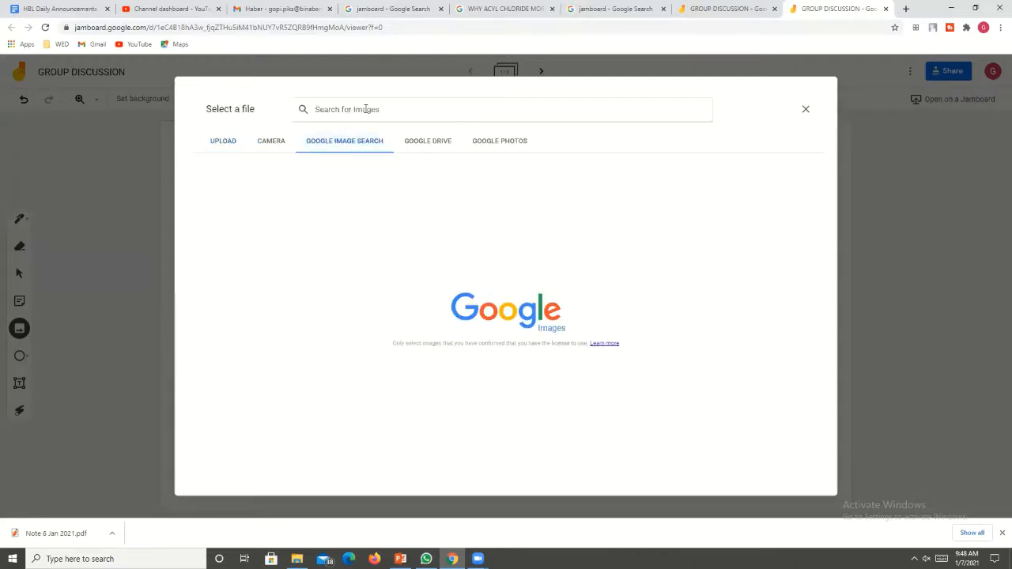
click(365, 109)
text(CHEMISTRY)
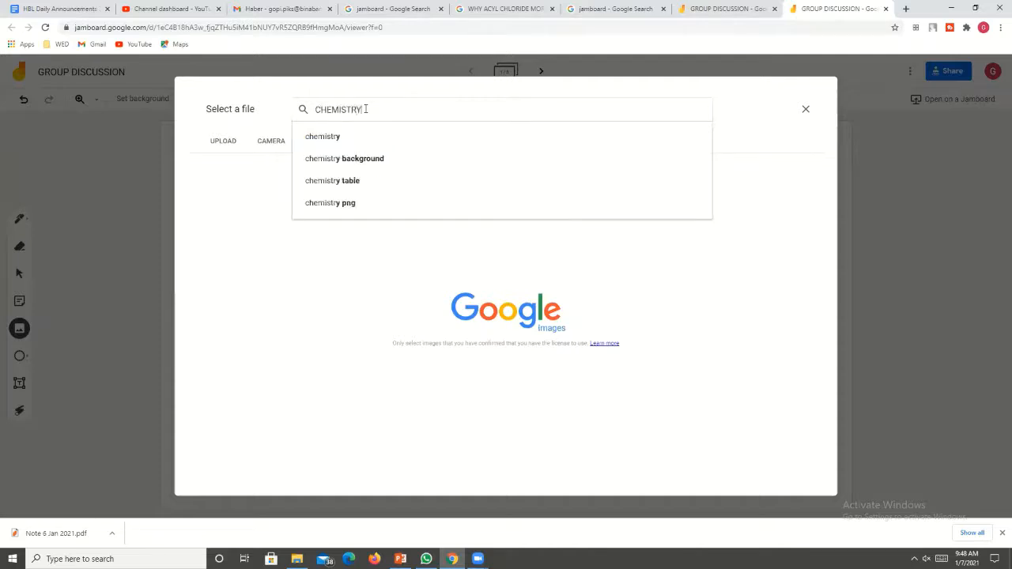
key(Return)
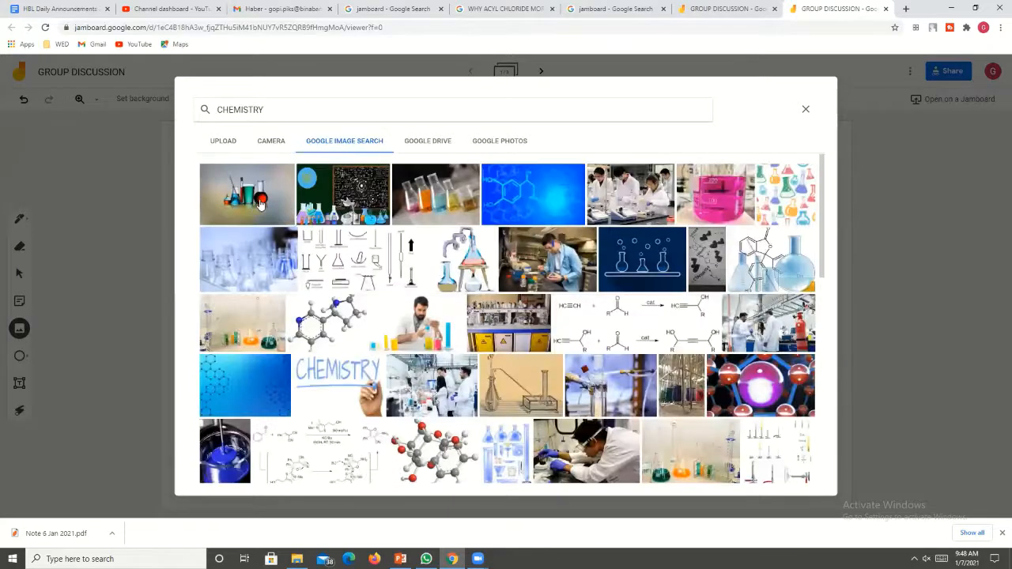
click(261, 204)
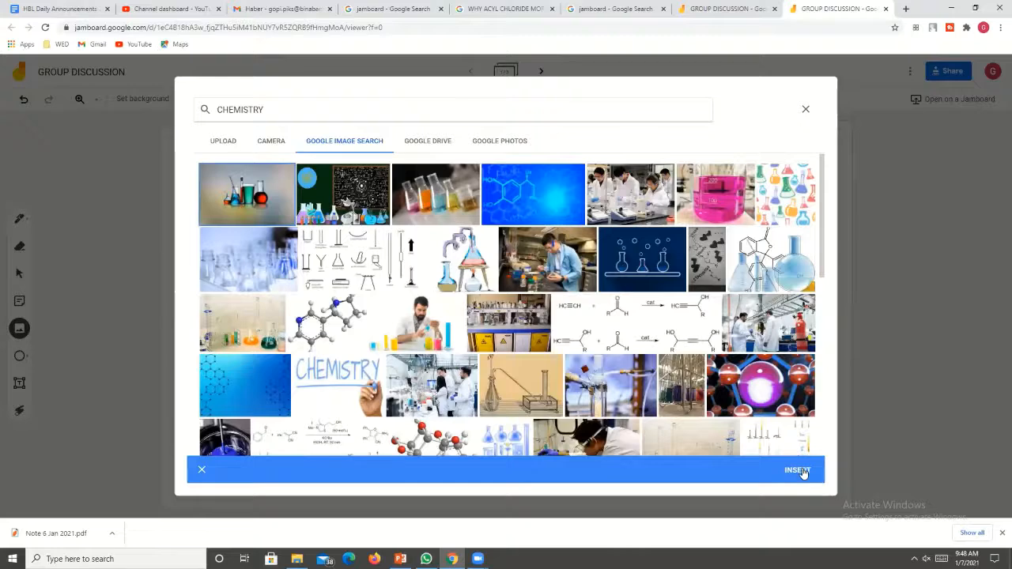
click(798, 471)
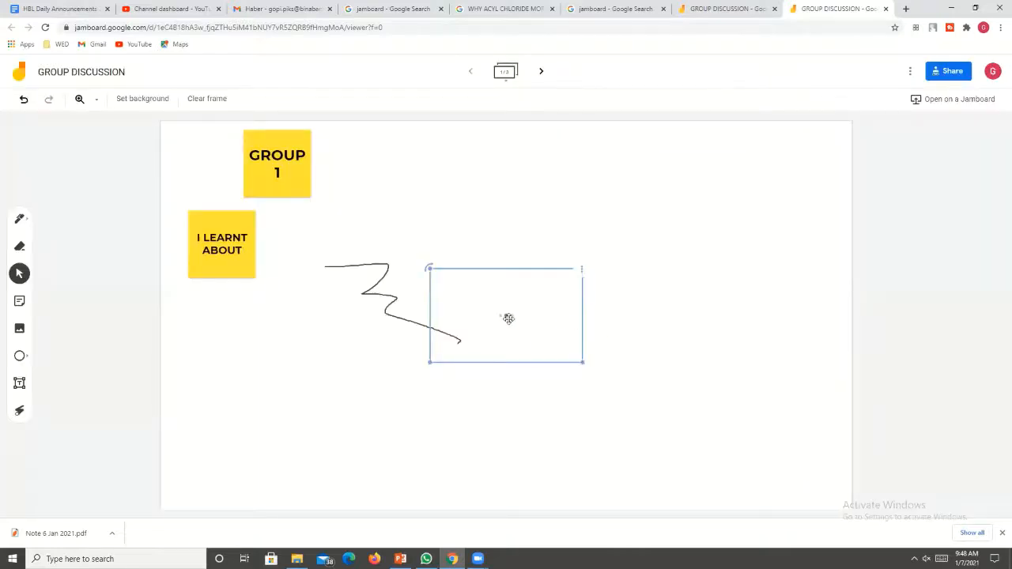
drag(509, 319, 400, 196)
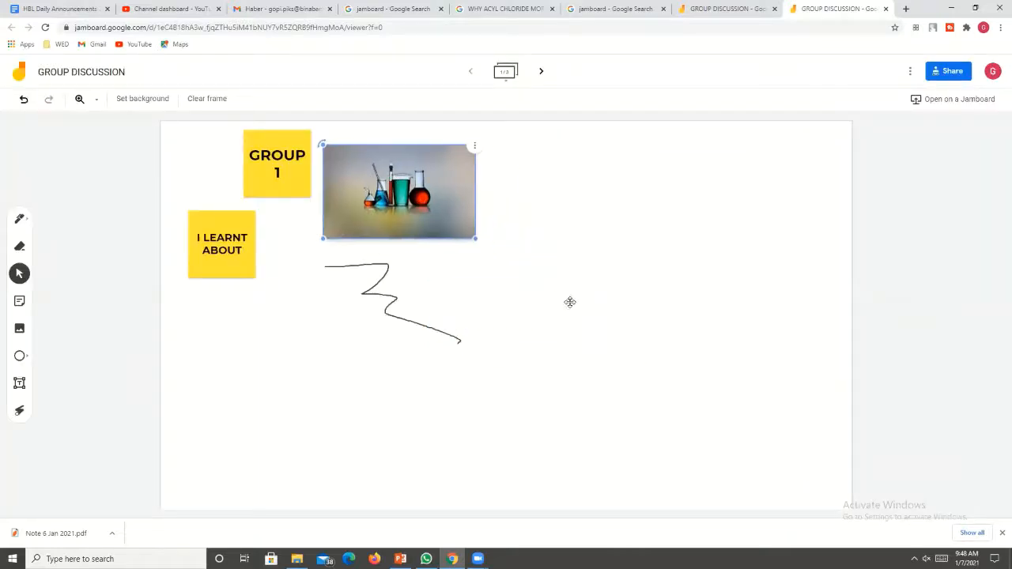
click(427, 281)
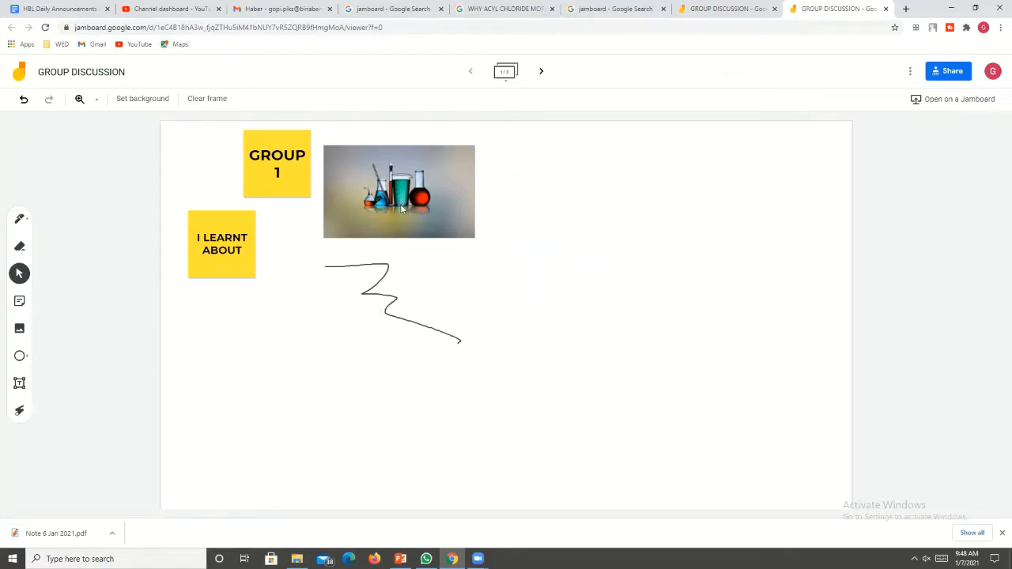
Search Google Images for "ARROW" to find another picture for the first frame.
click(20, 328)
double_click(264, 111)
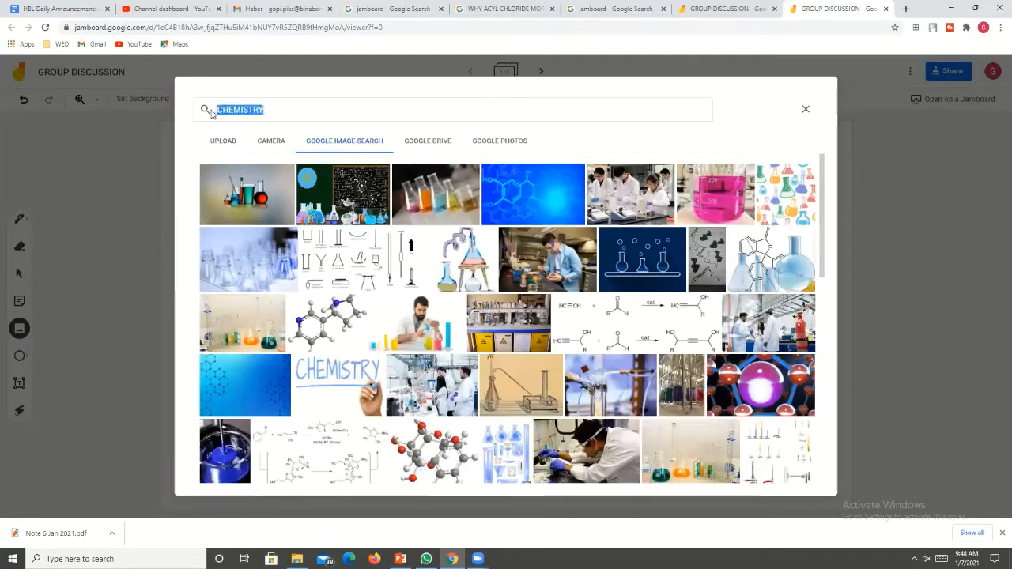
text(A)
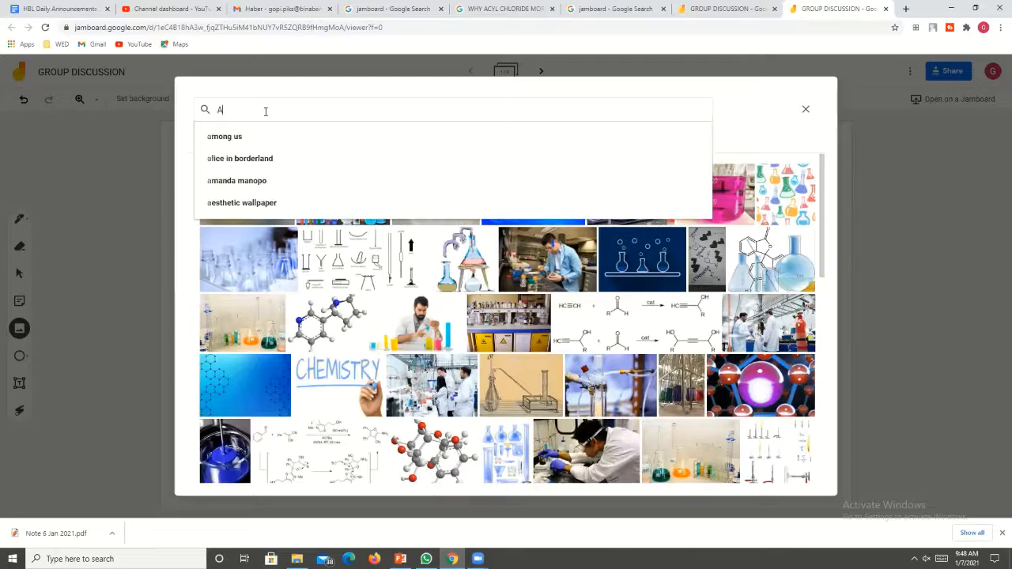
text(RROW)
key(Return)
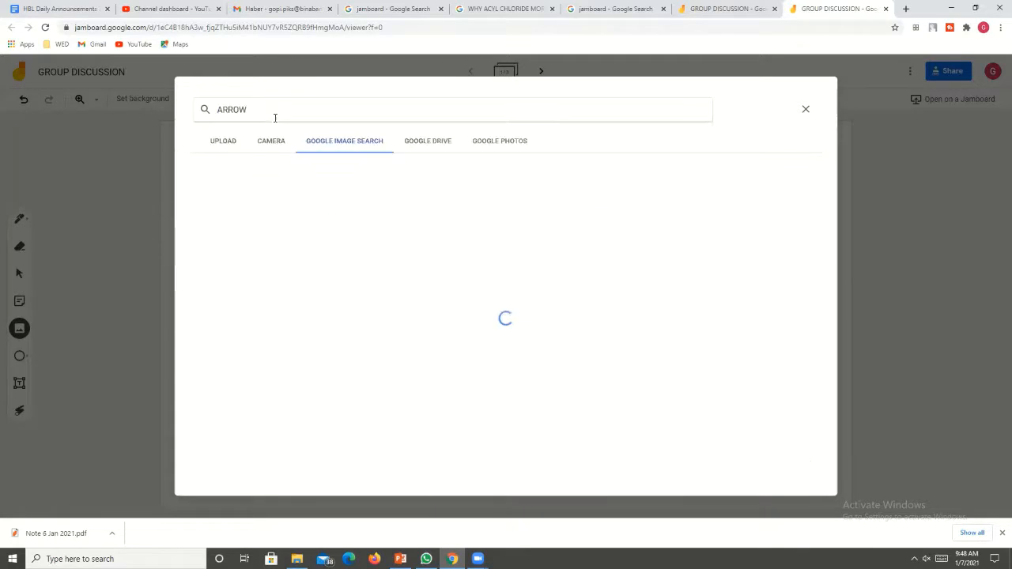